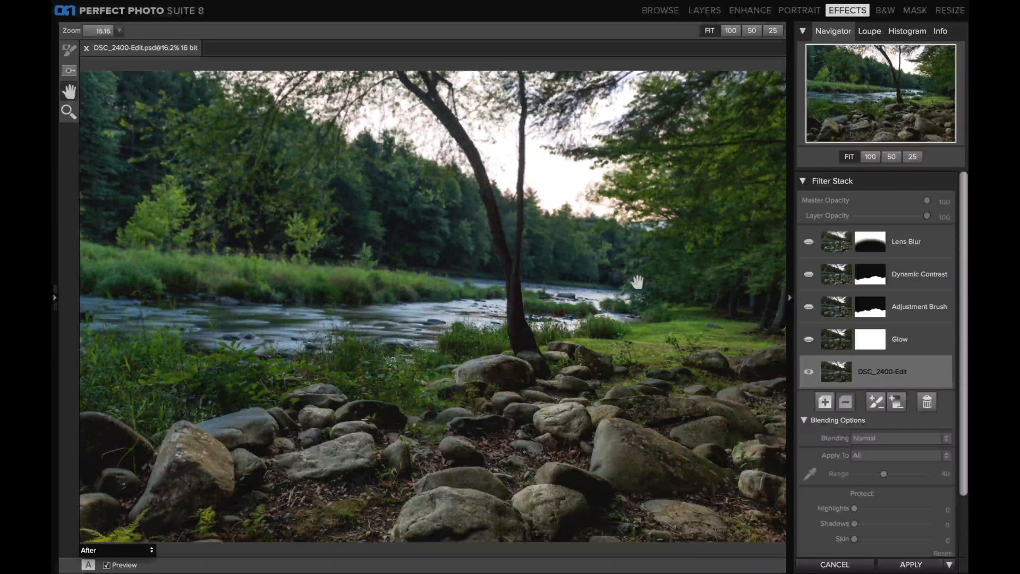
click(51, 295)
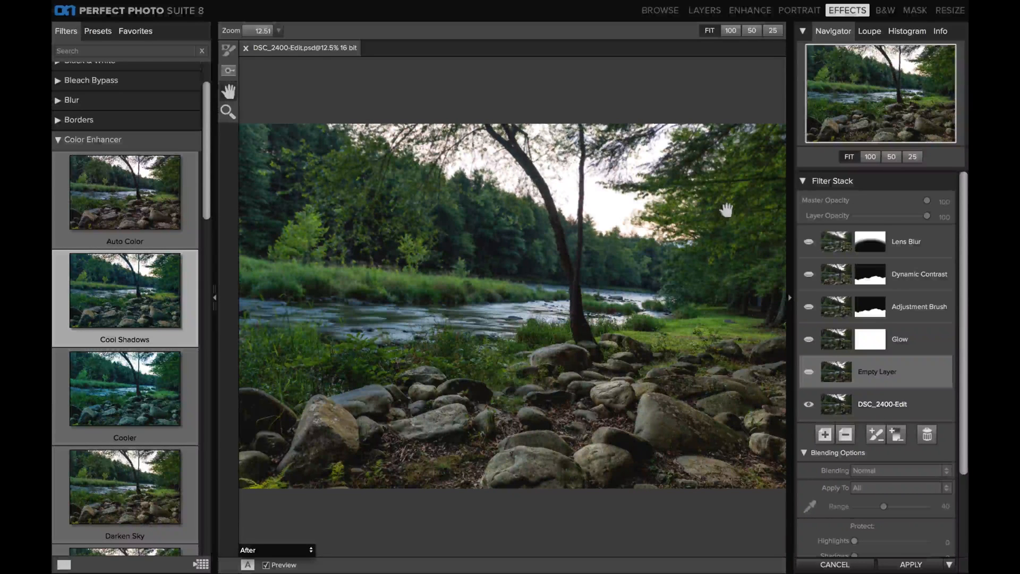
click(216, 297)
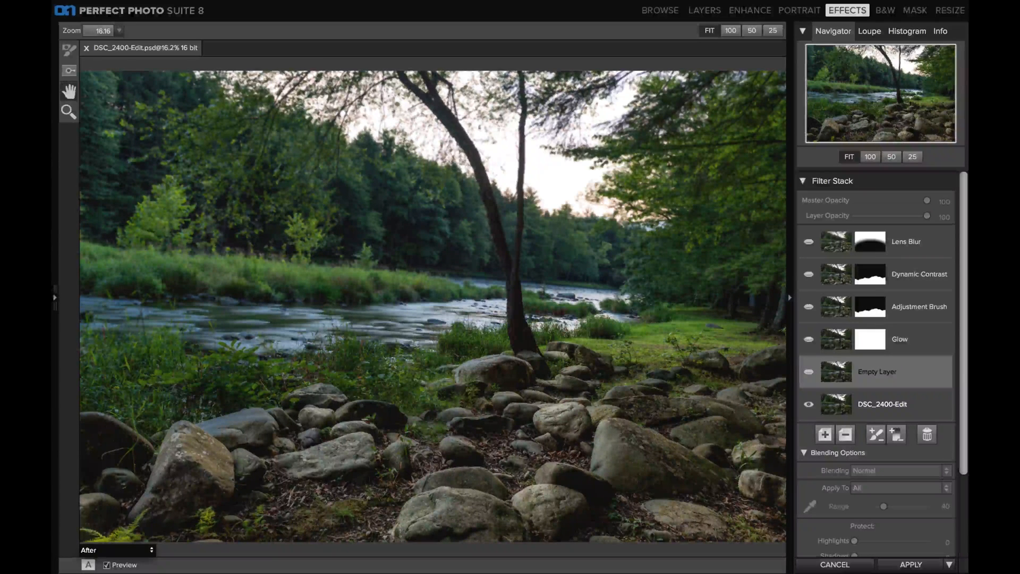
click(845, 434)
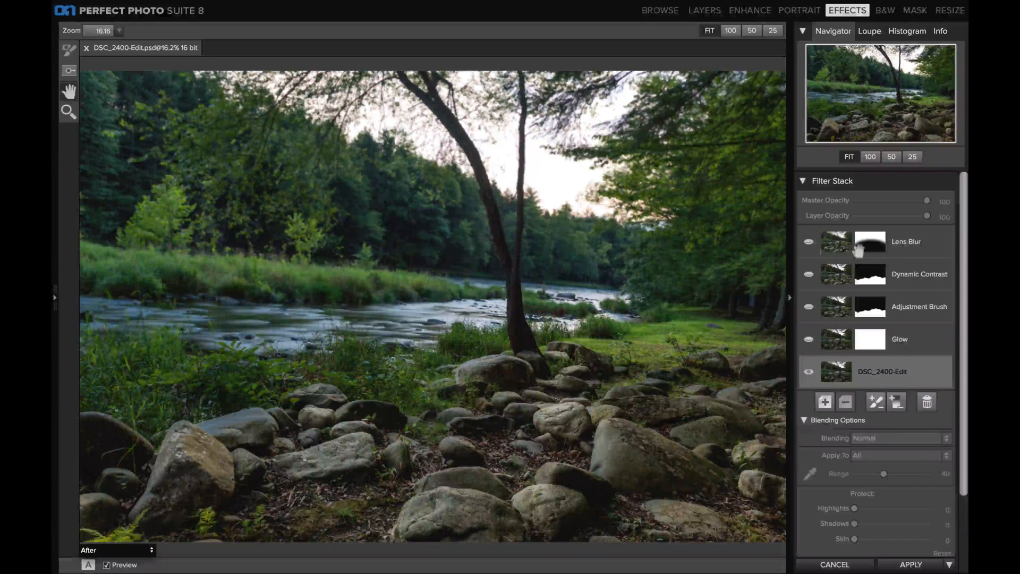
Step: Turn on the visibility of the Glow filter and then the Adjustment Brush filter in the filter stack
click(906, 339)
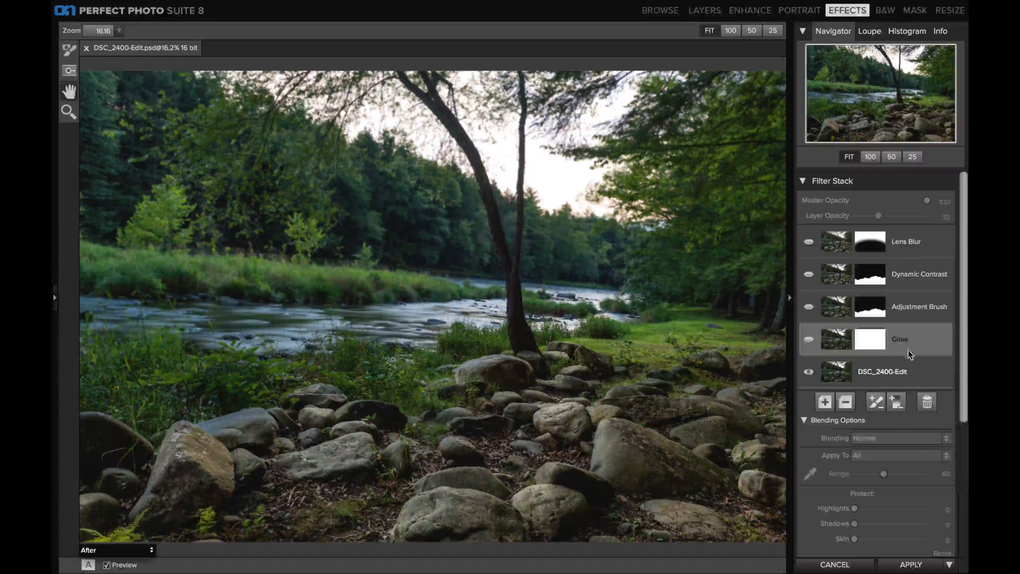
click(808, 339)
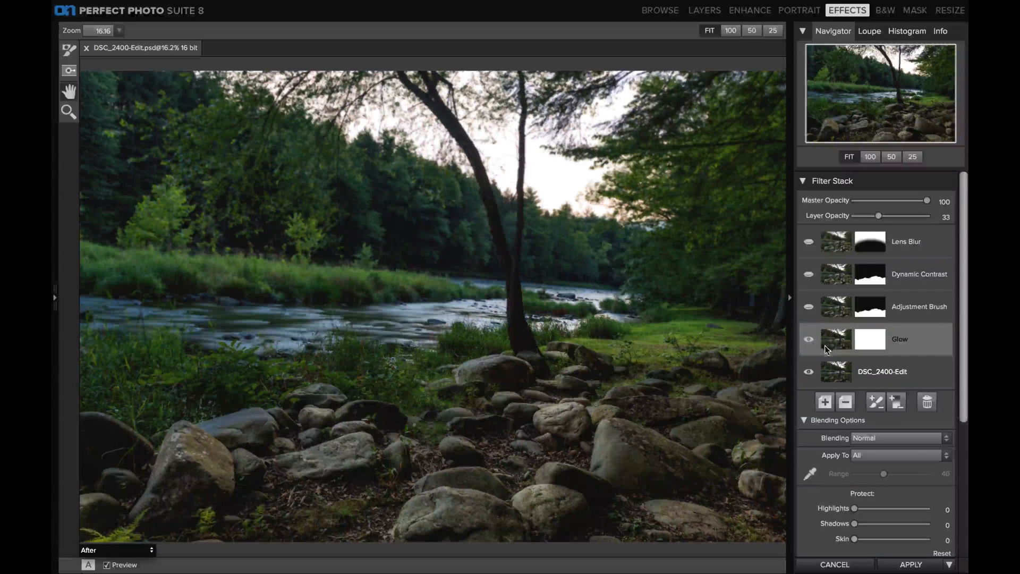
click(906, 309)
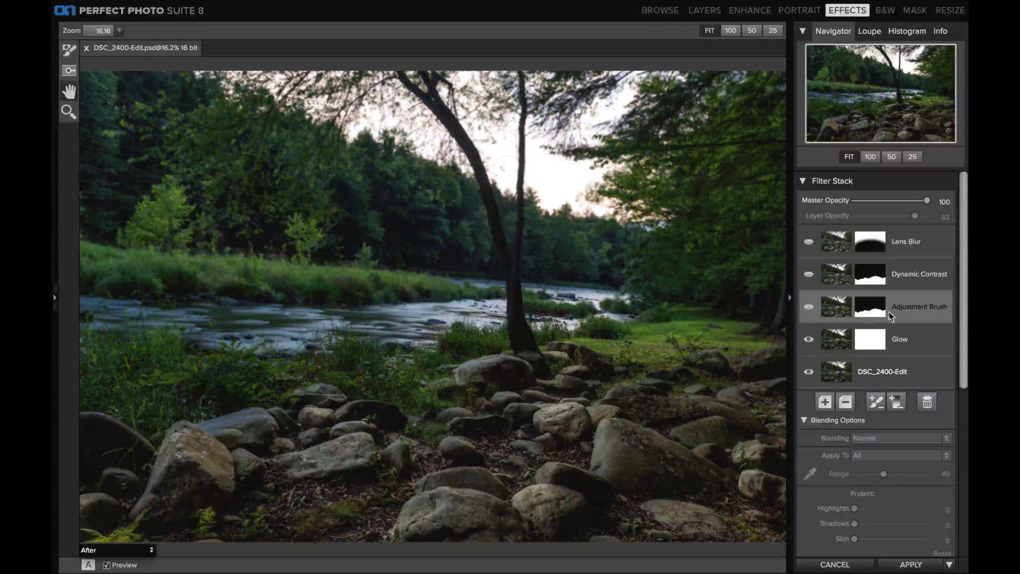
click(807, 307)
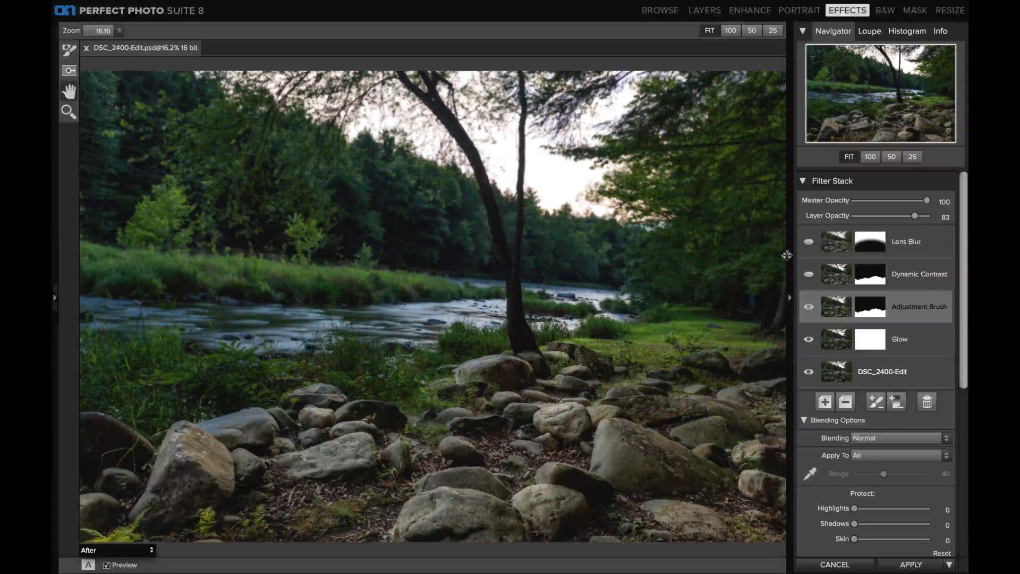
Step: Compare the photo with and without the Adjustment Brush filter and review that filter's tone, colour and glow settings
click(808, 306)
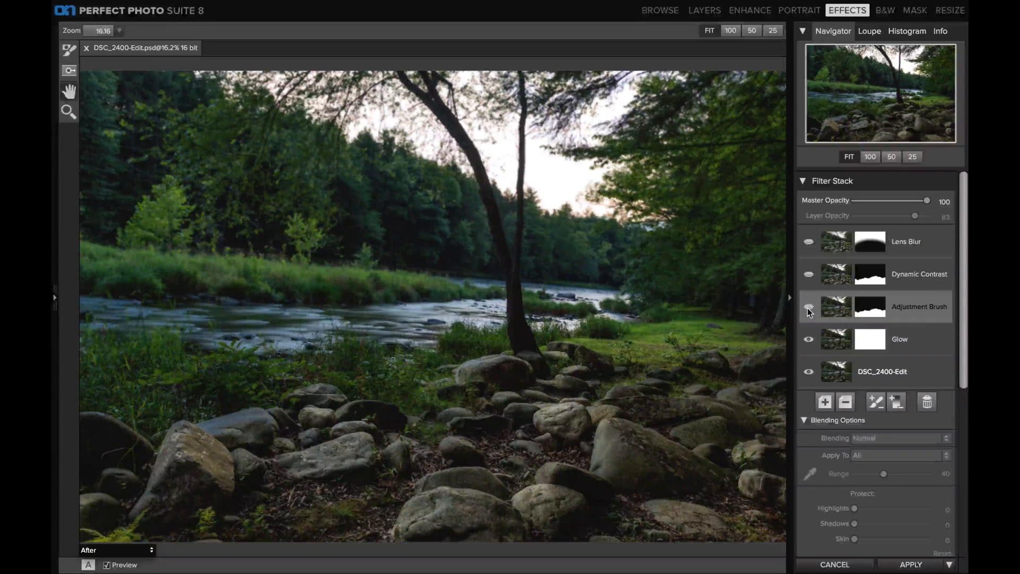
click(807, 308)
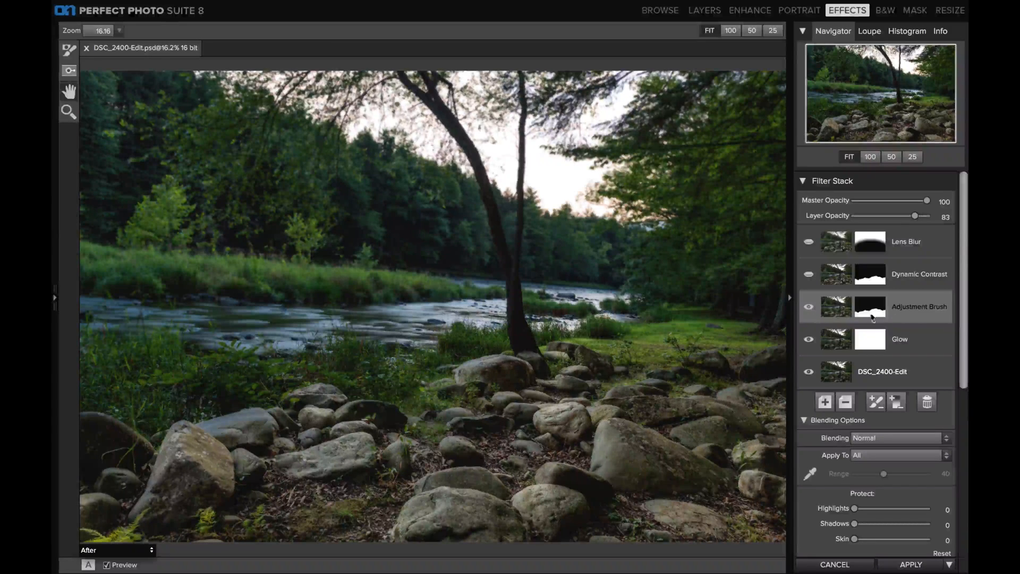
scroll(959, 318, down, 3)
scroll(882, 367, down, 5)
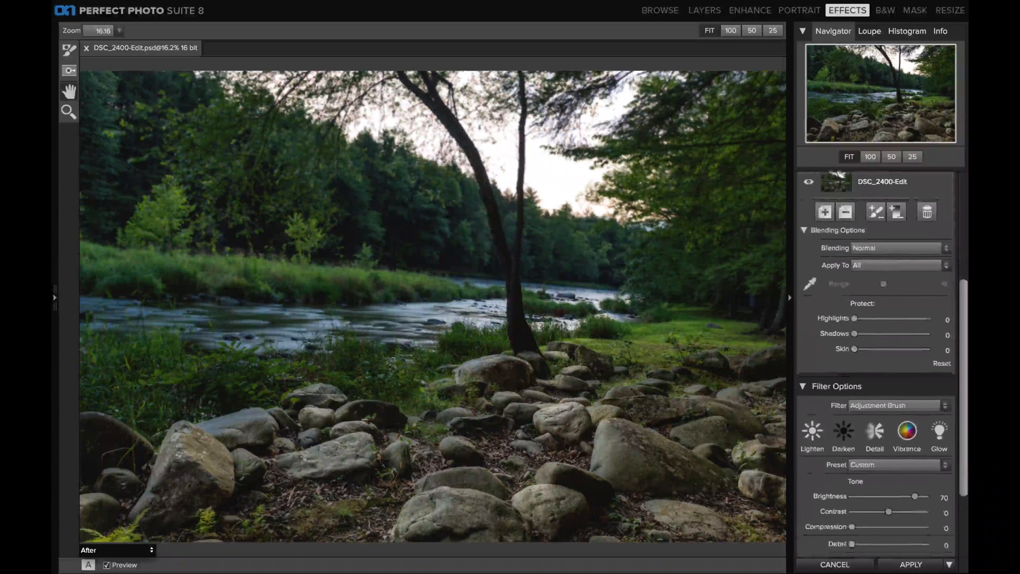
scroll(882, 366, down, 1)
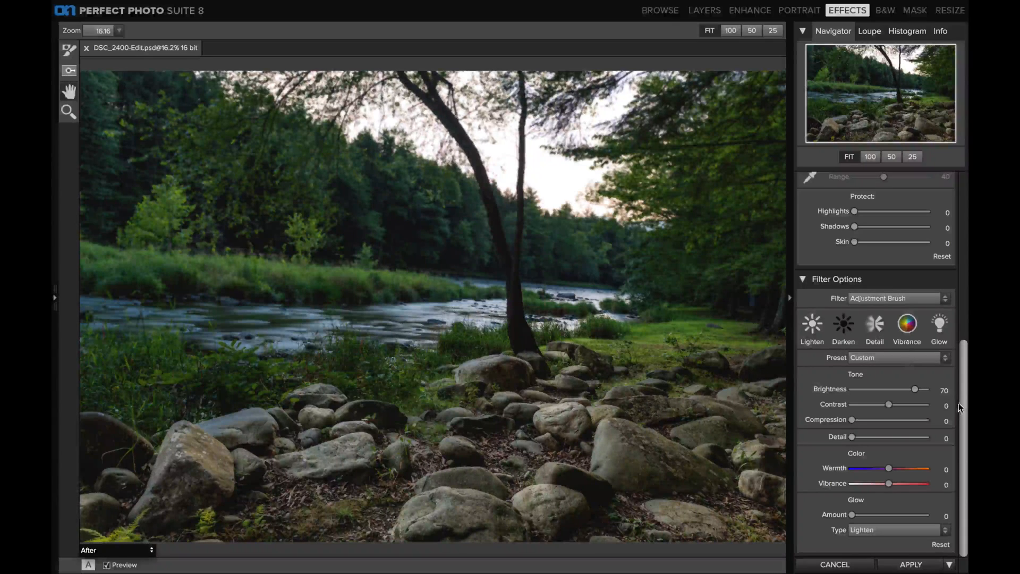
drag(960, 399, 960, 225)
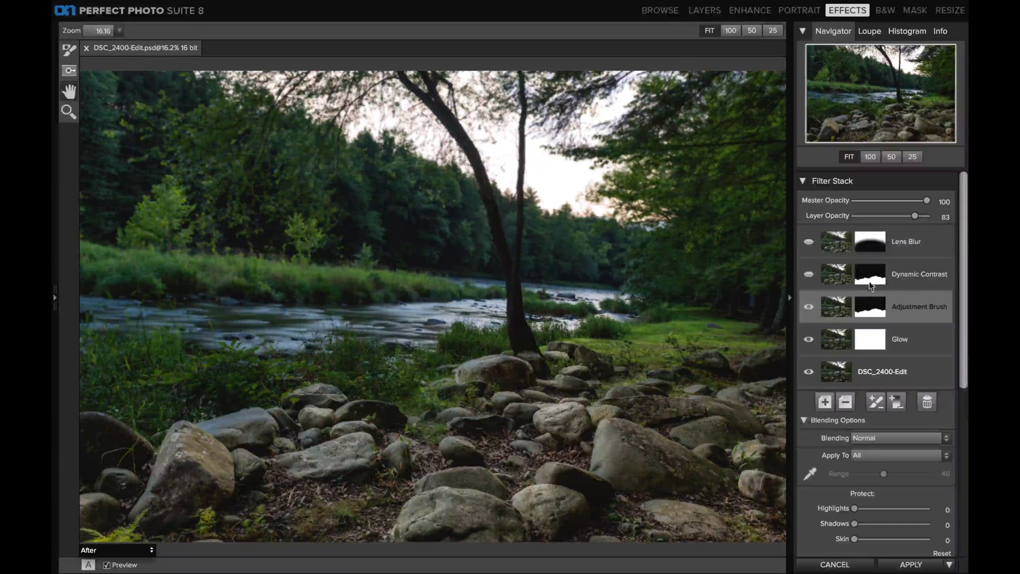
Step: Select the Dynamic Contrast filter in the stack and turn on its visibility
click(808, 275)
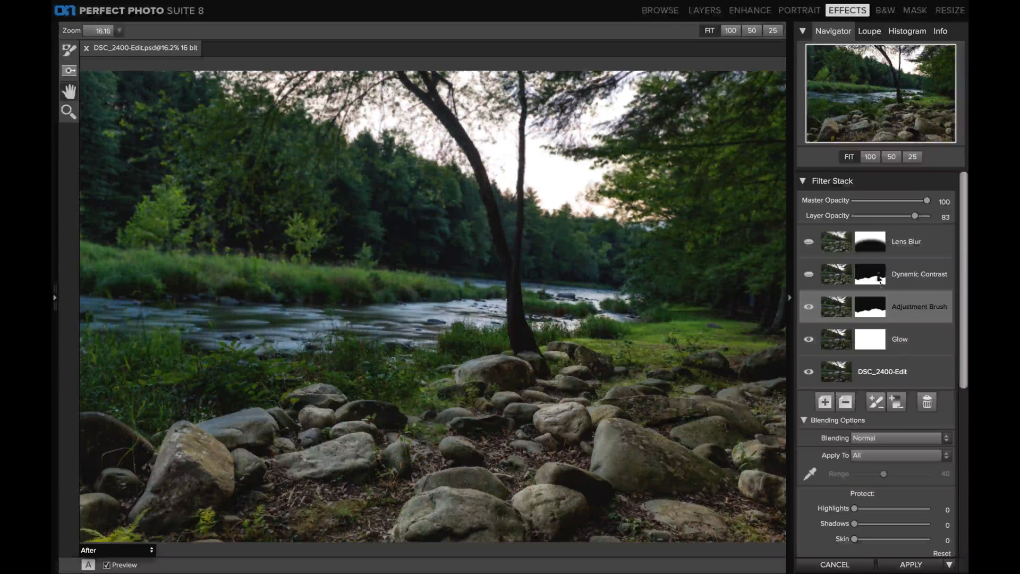
click(901, 281)
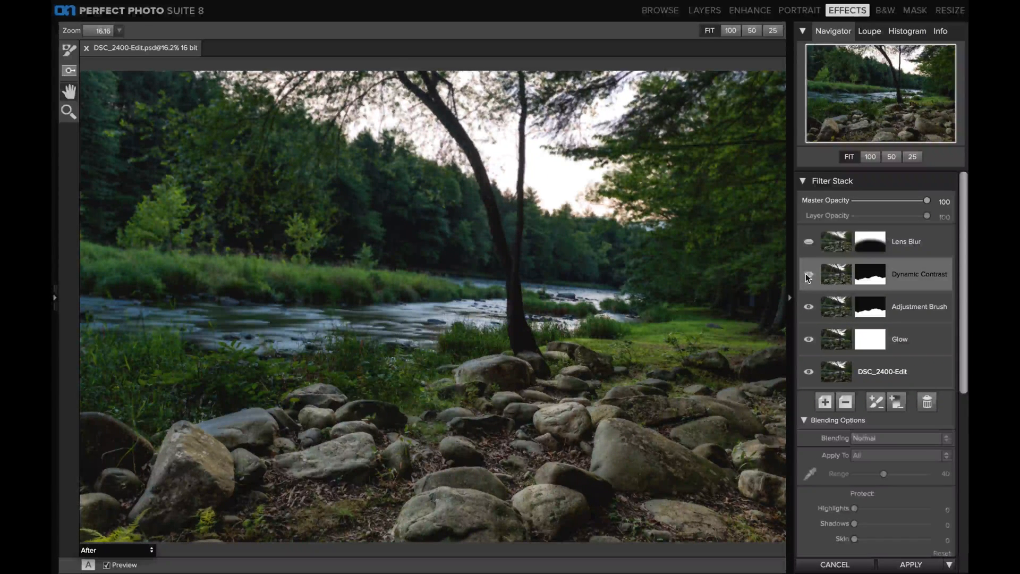
click(807, 274)
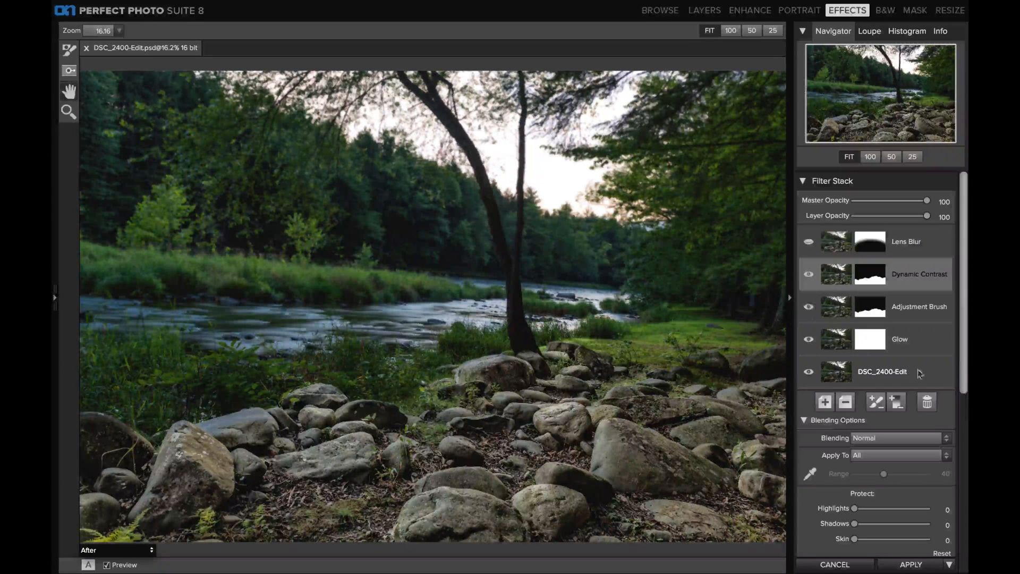
Step: Review the Dynamic Contrast filter's detail and shadow settings and compare the photo with and without the filter
drag(961, 352, 962, 526)
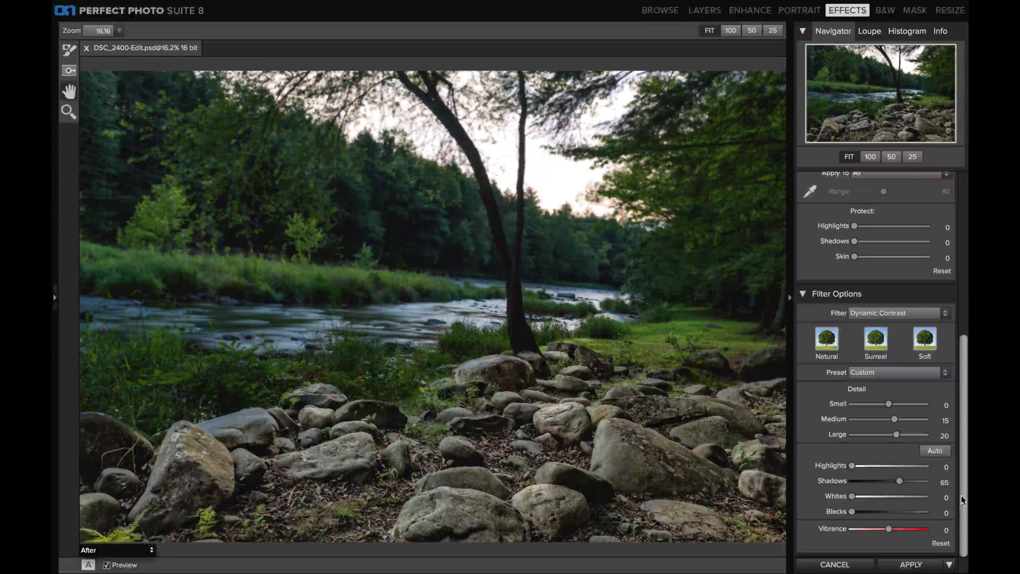
mouse_move(961, 492)
mouse_down()
mouse_move(955, 406)
mouse_move(961, 492)
mouse_up()
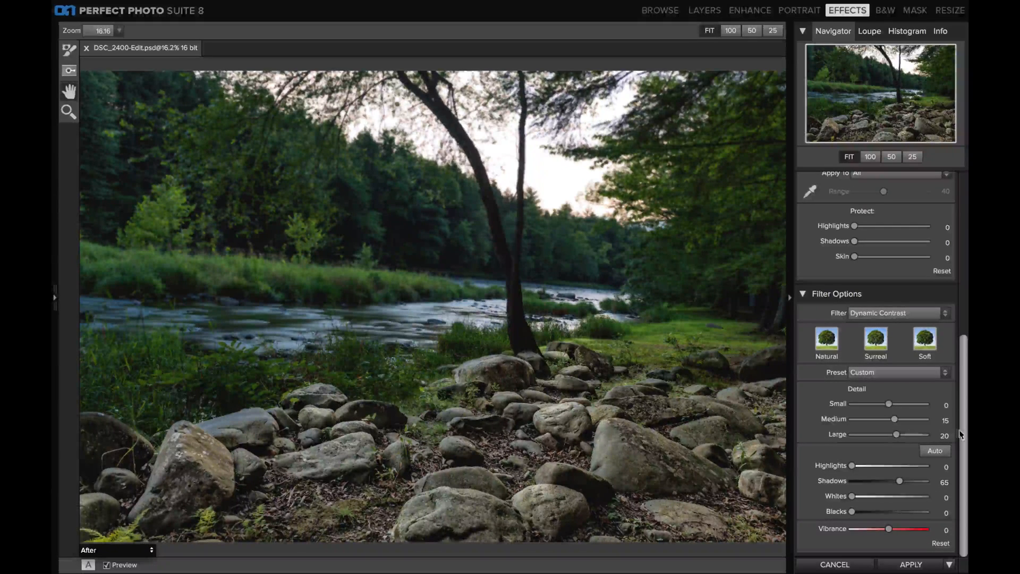
scroll(945, 287, up, 5)
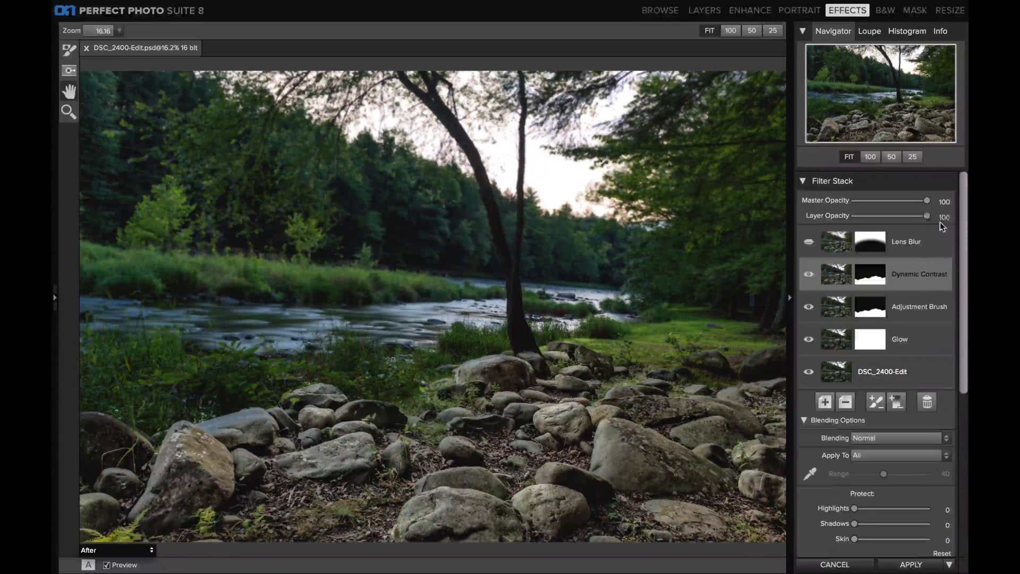
click(811, 274)
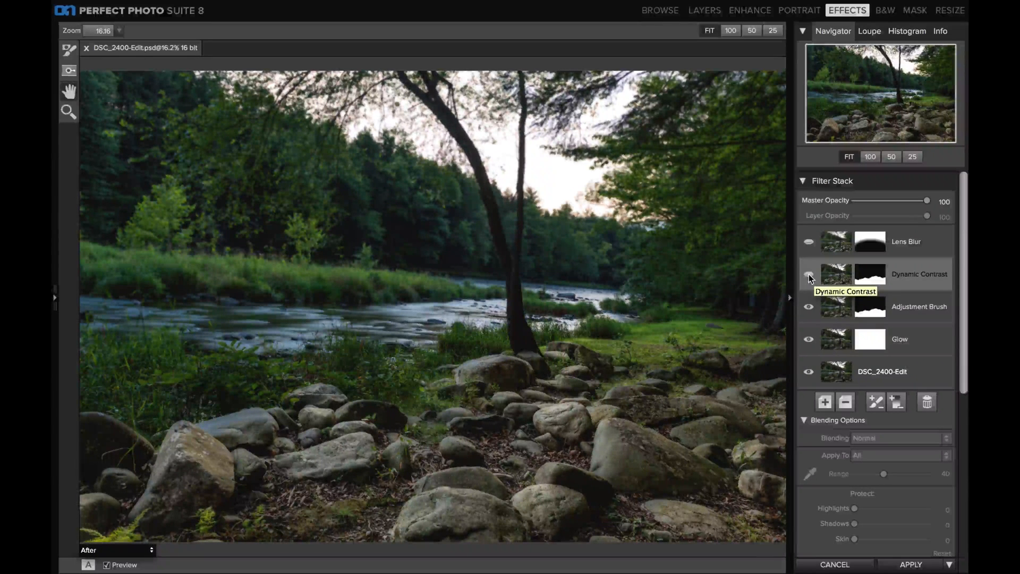
click(810, 274)
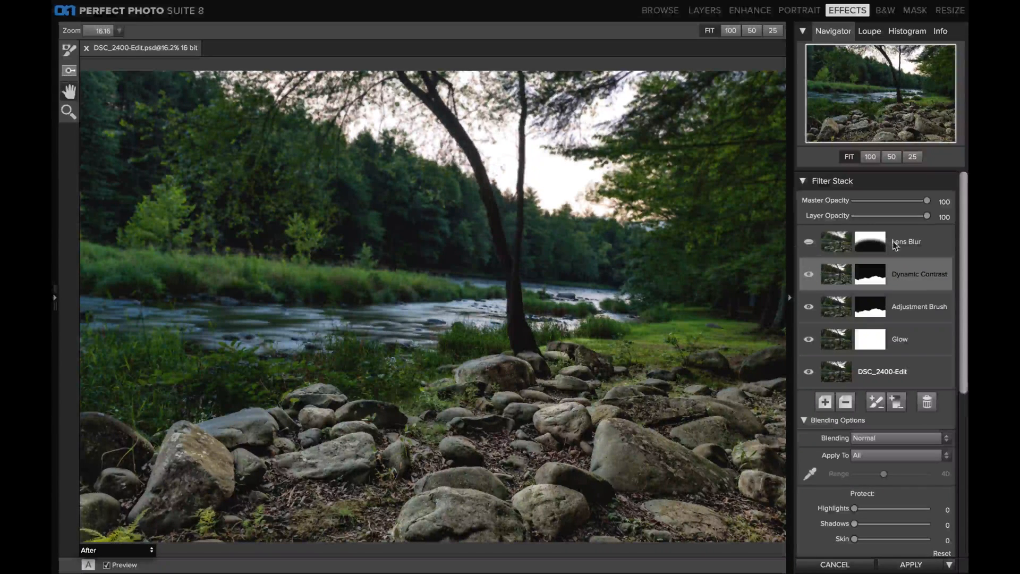
Step: Select the Lens Blur filter in the stack and turn on its visibility
click(812, 242)
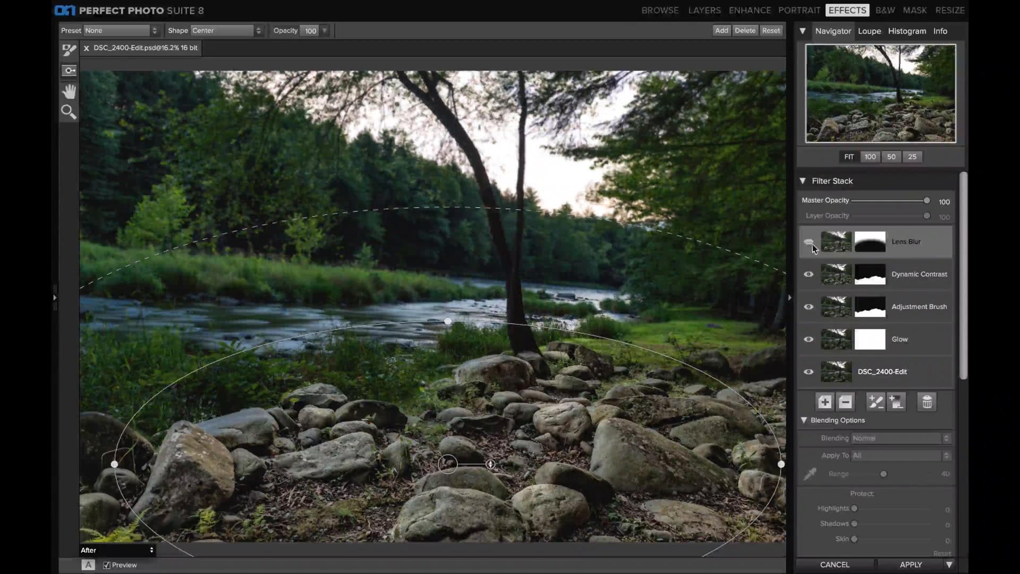
click(809, 243)
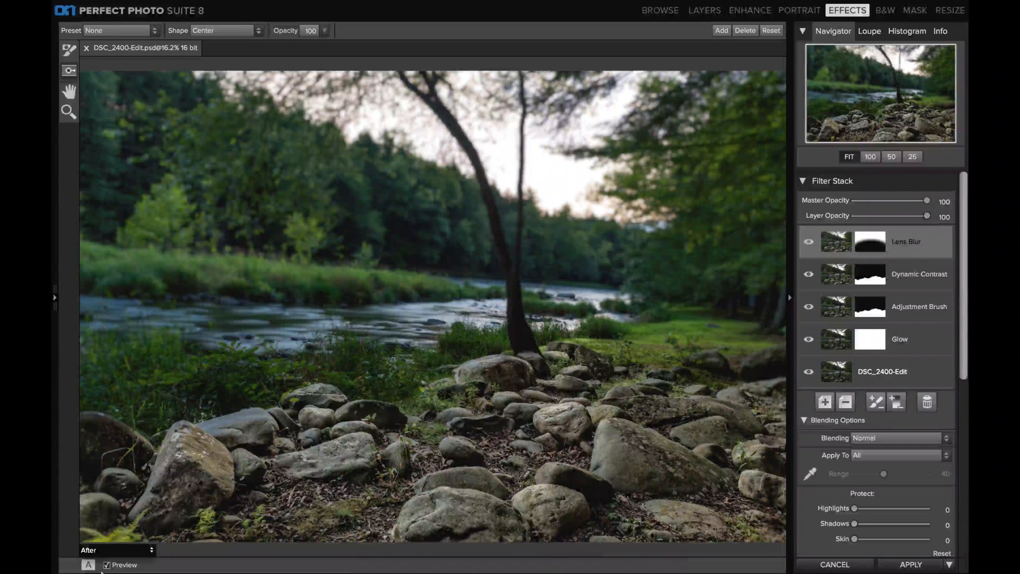
Step: Switch the preview off and on to compare the original photo with the combined result of all filters
mouse_move(99, 571)
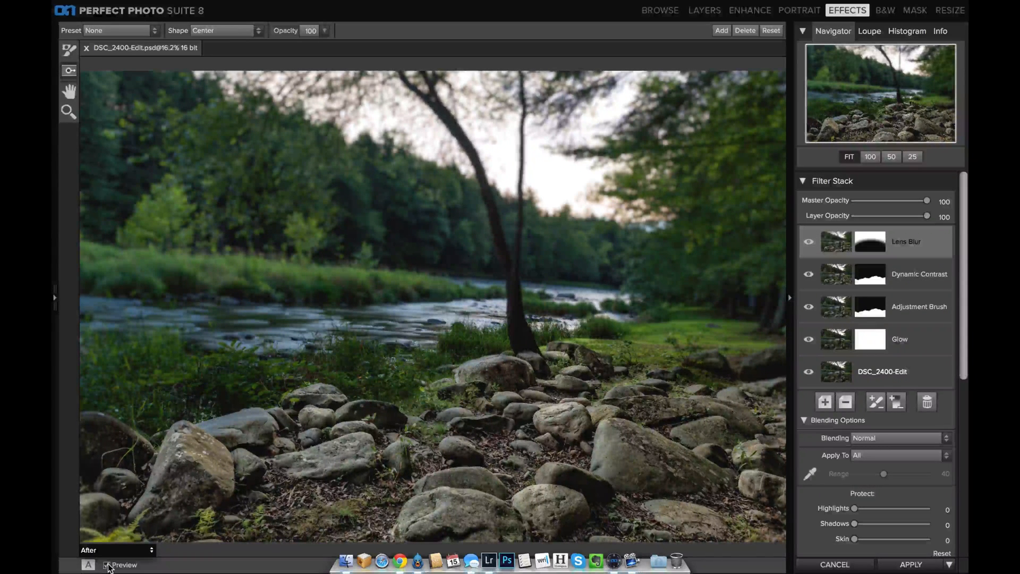
click(107, 565)
click(106, 565)
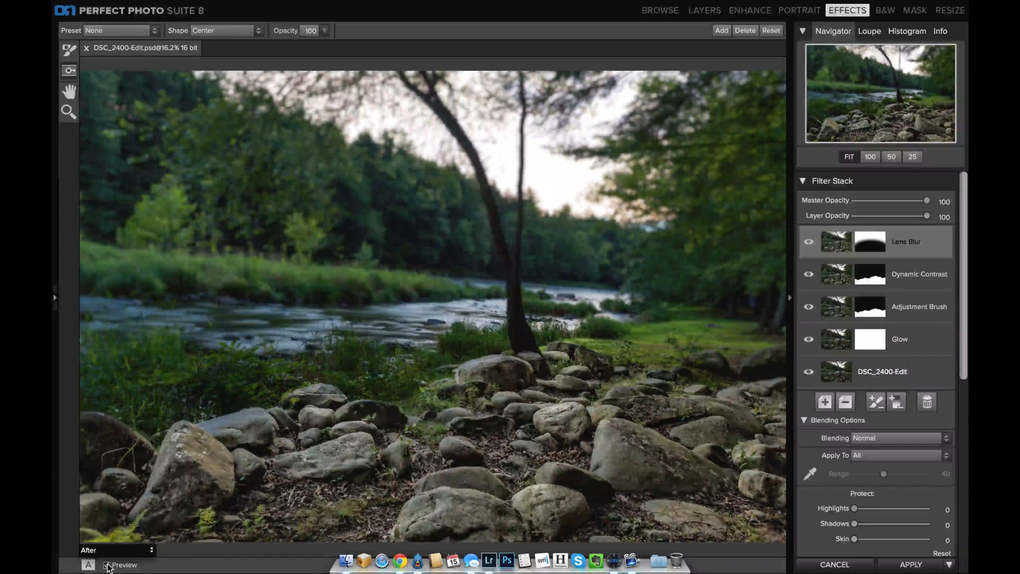
click(106, 565)
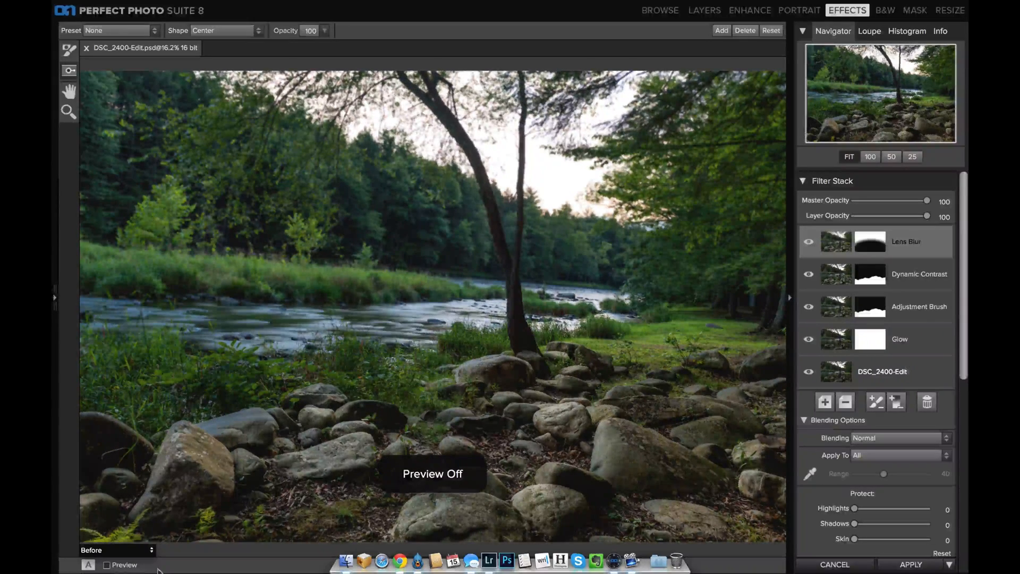
click(107, 565)
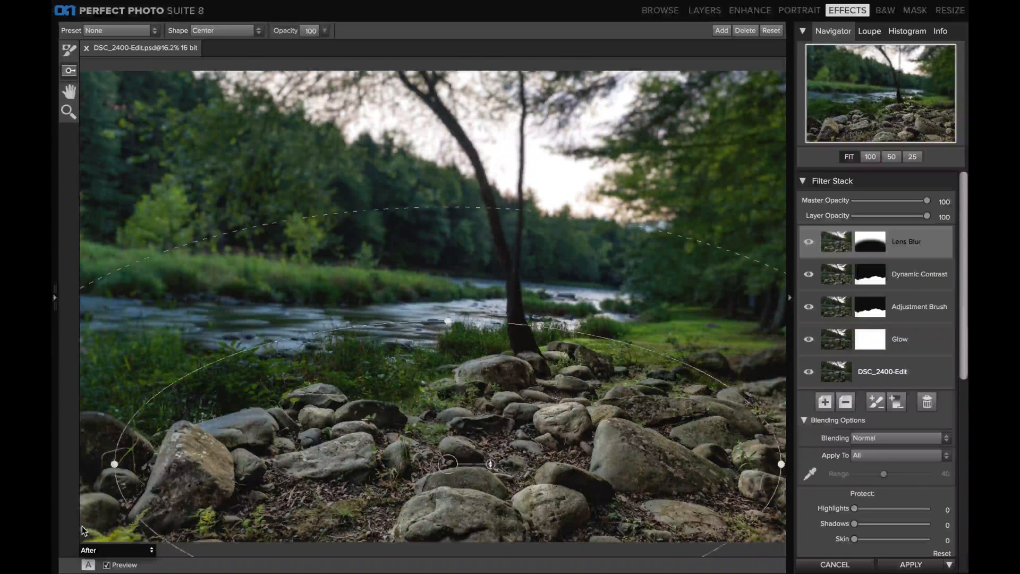
click(448, 464)
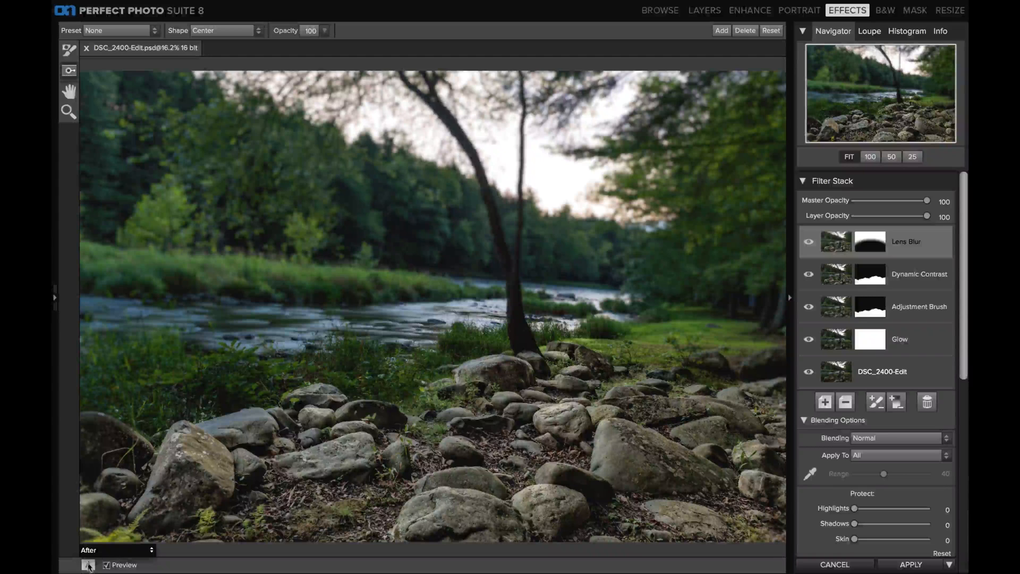
Step: Compare the before and after versions of the photo in the side-by-side, vertical split and stacked views
click(89, 564)
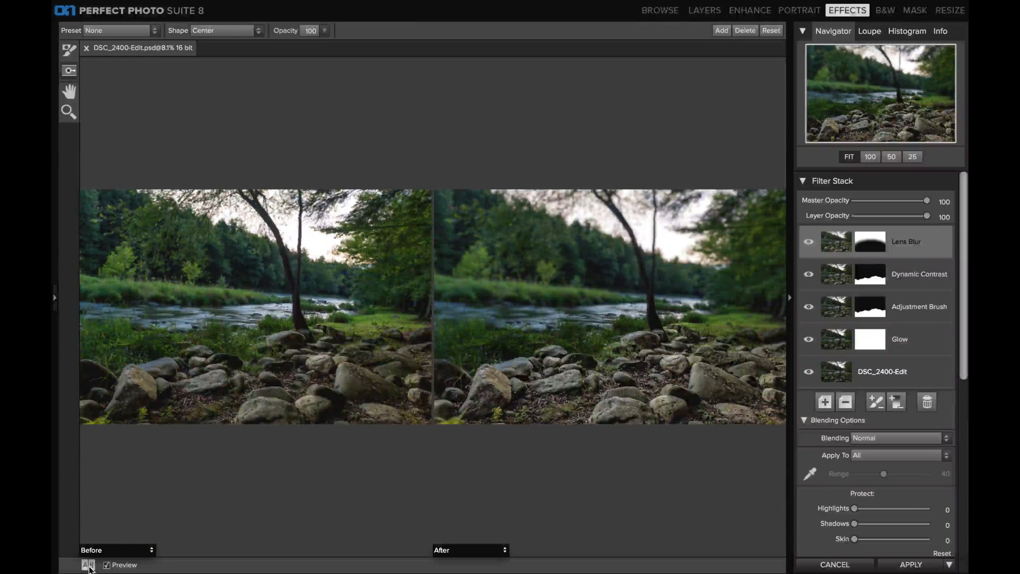
click(89, 565)
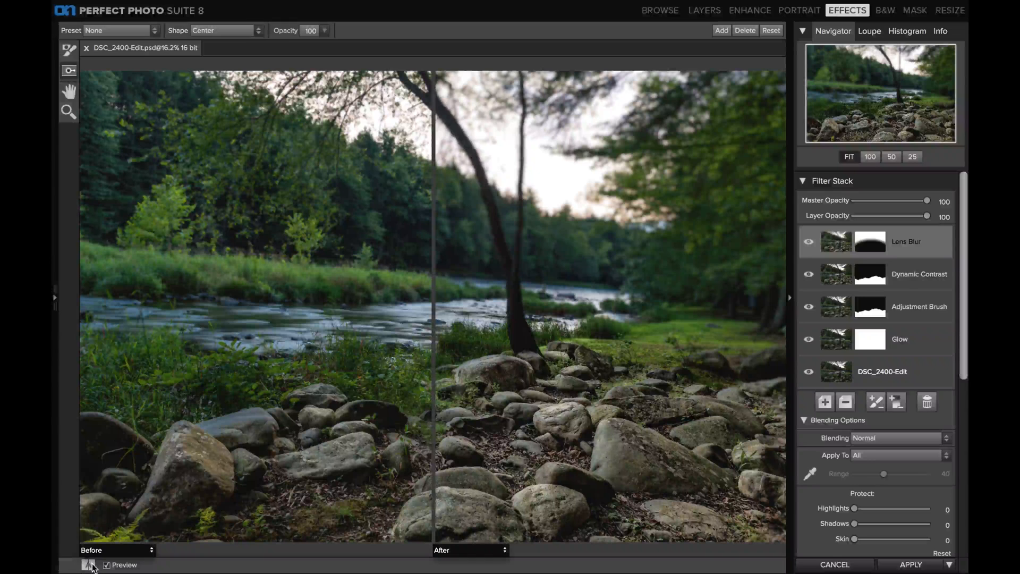
click(94, 566)
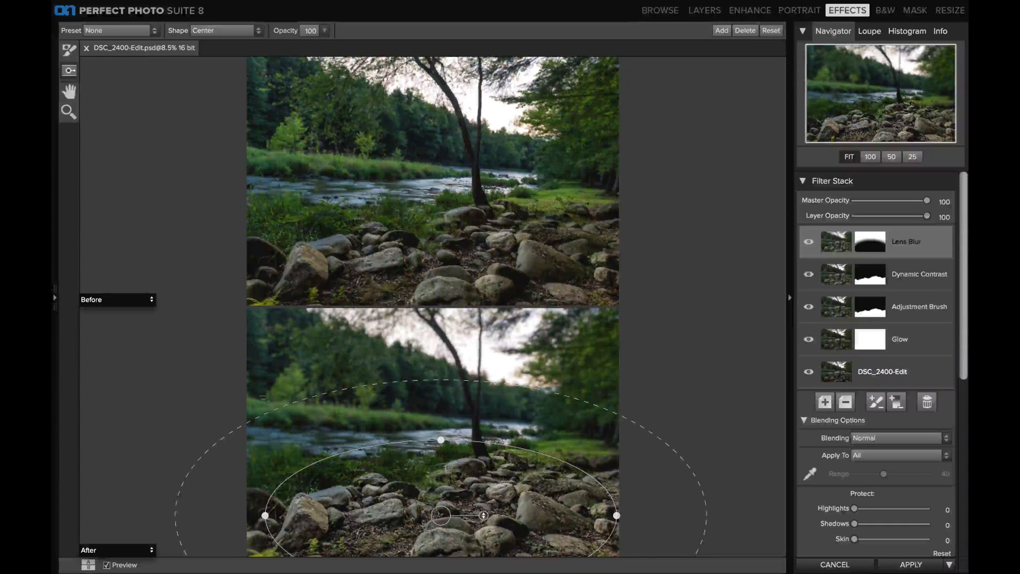
Step: Hide the side panels and cycle through the before-and-after comparison layouts, ending on the single After view
key(Tab)
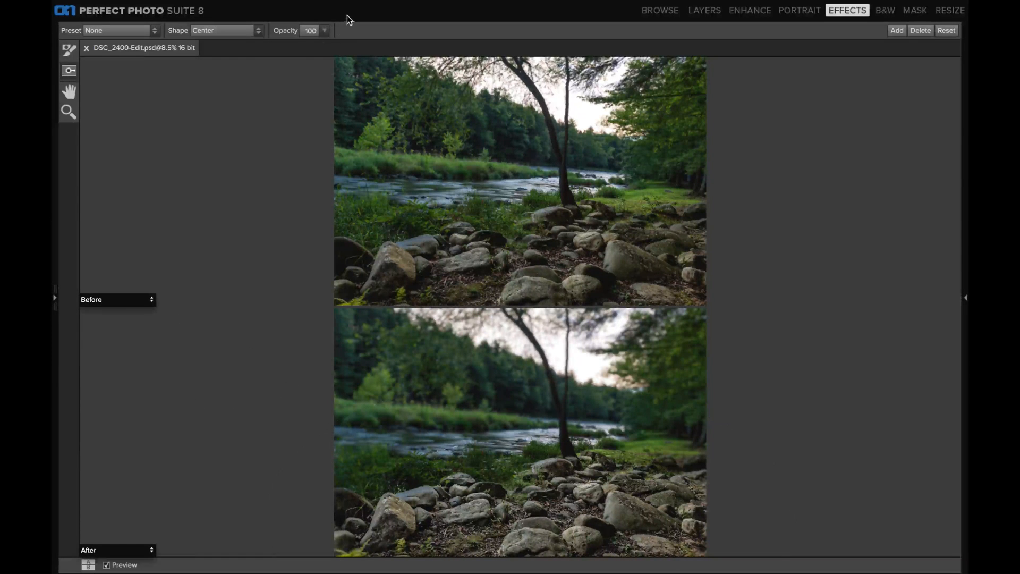
click(90, 566)
click(90, 566)
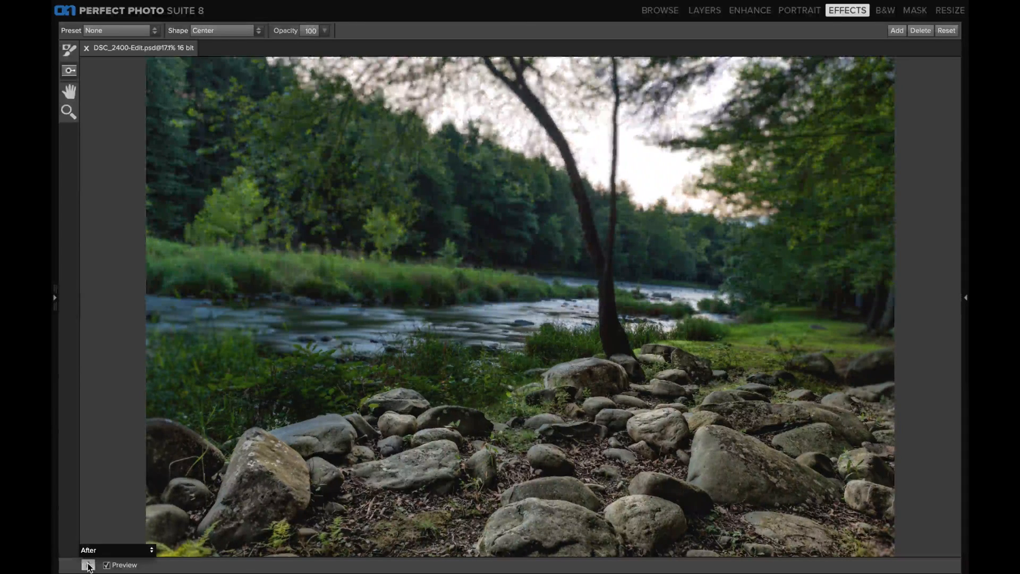
click(90, 565)
click(89, 565)
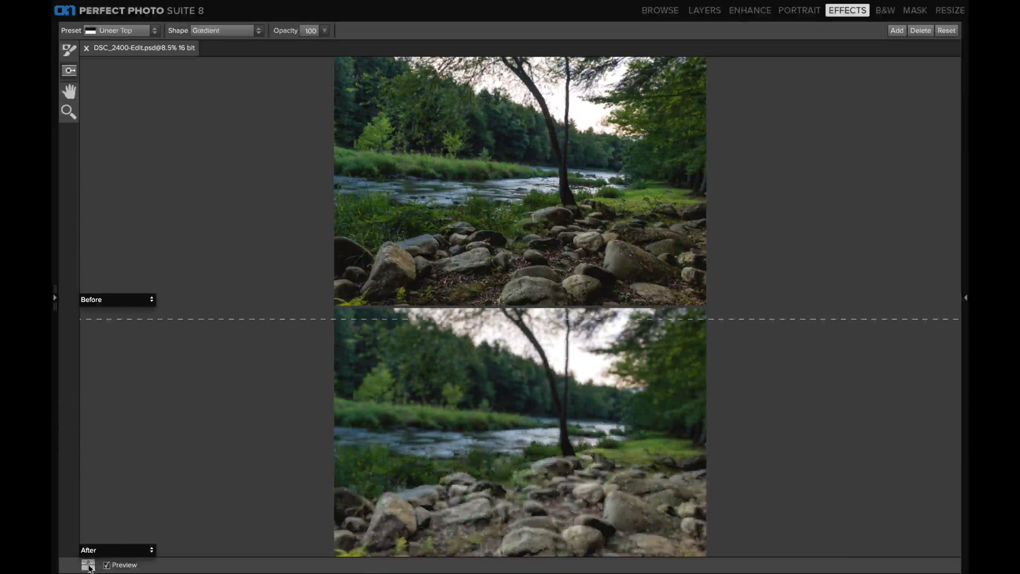
click(90, 564)
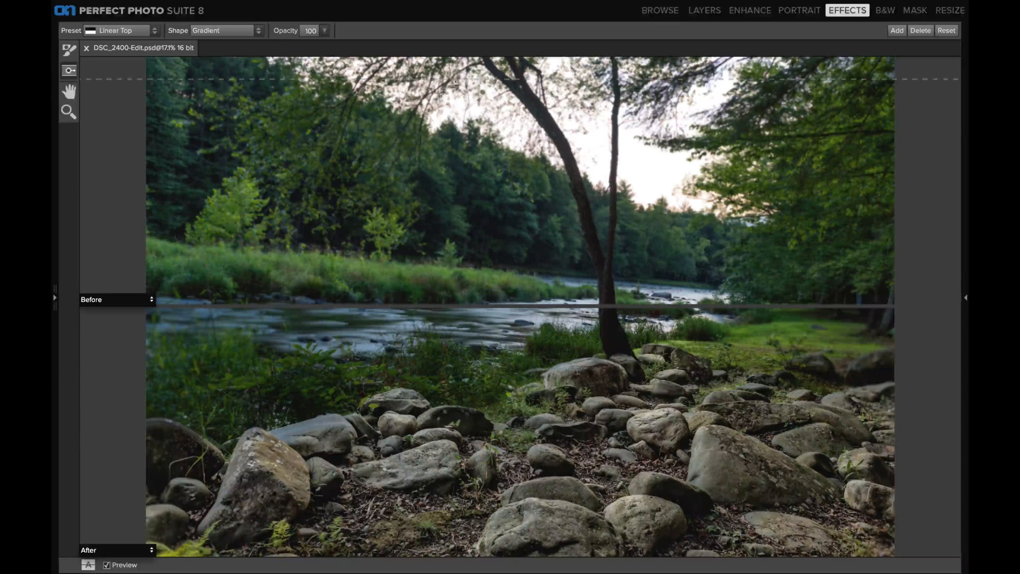
click(89, 565)
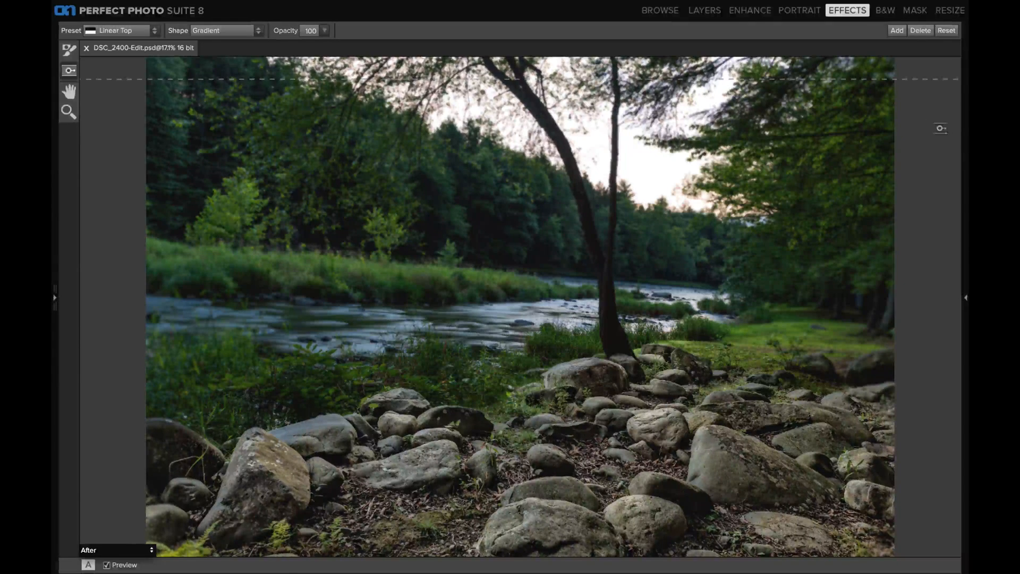
Step: Bring back the hidden side panels and select the Dynamic Contrast filter in the stack
key(Tab)
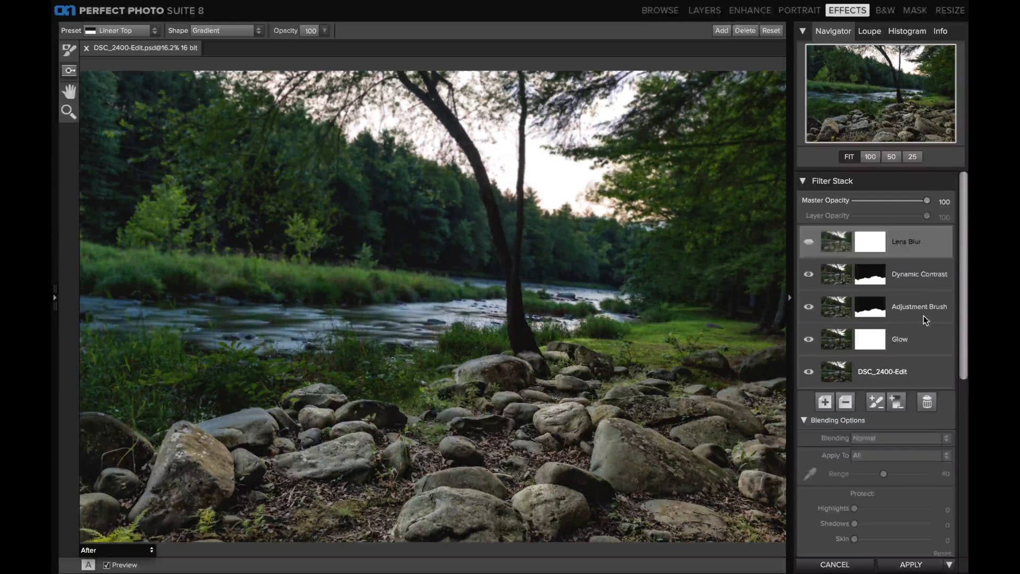
click(923, 281)
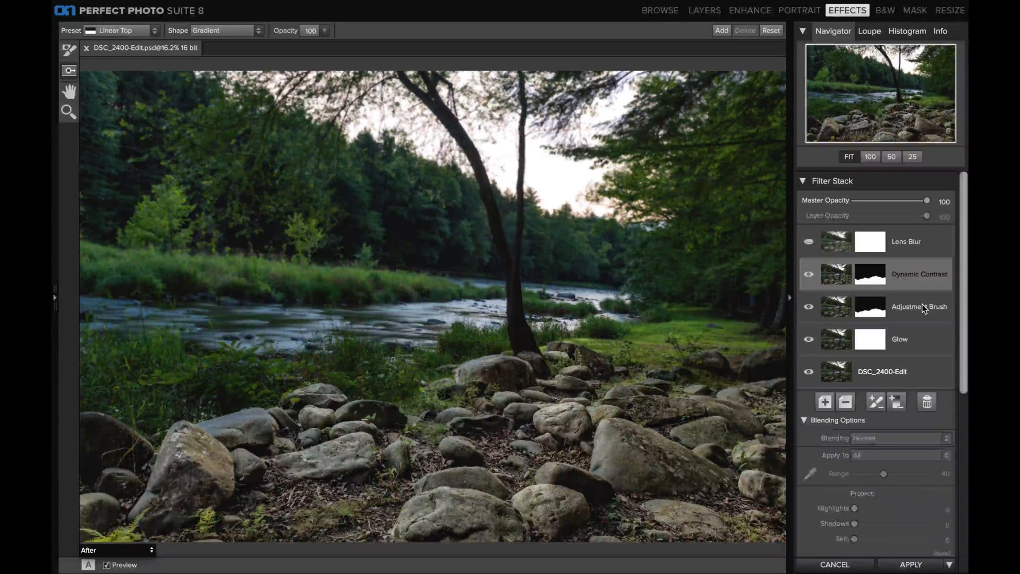